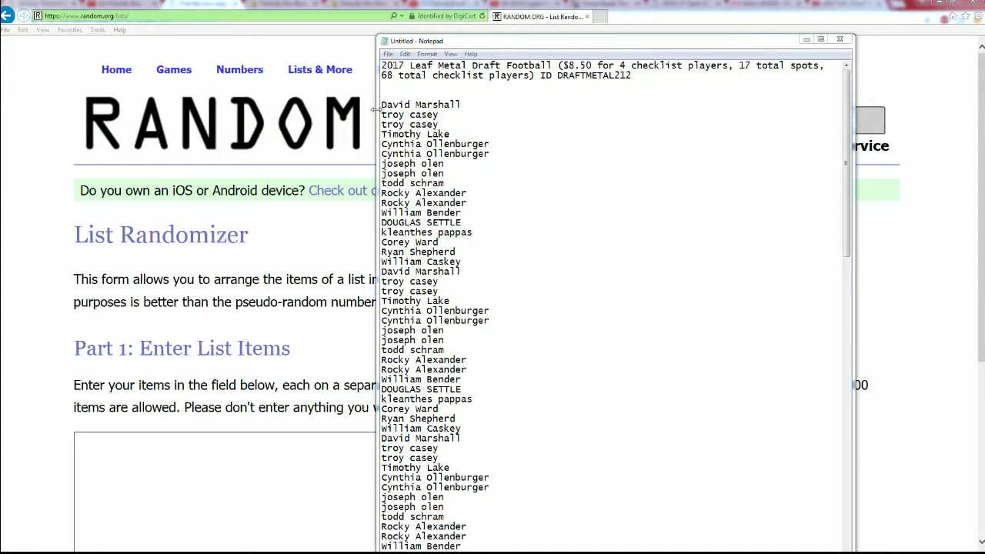
# Copy the full list of owner names below the break title in Notepad.
pyautogui.moveTo(381, 104); pyautogui.dragTo(501, 470)
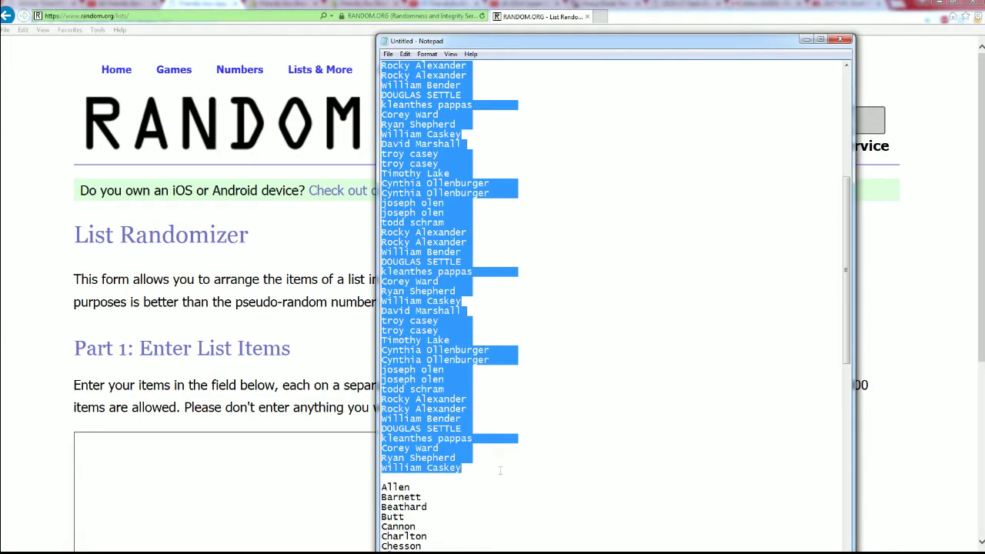
pyautogui.rightClick(411, 282)
pyautogui.click(434, 311)
pyautogui.scroll(10, 600, 341)
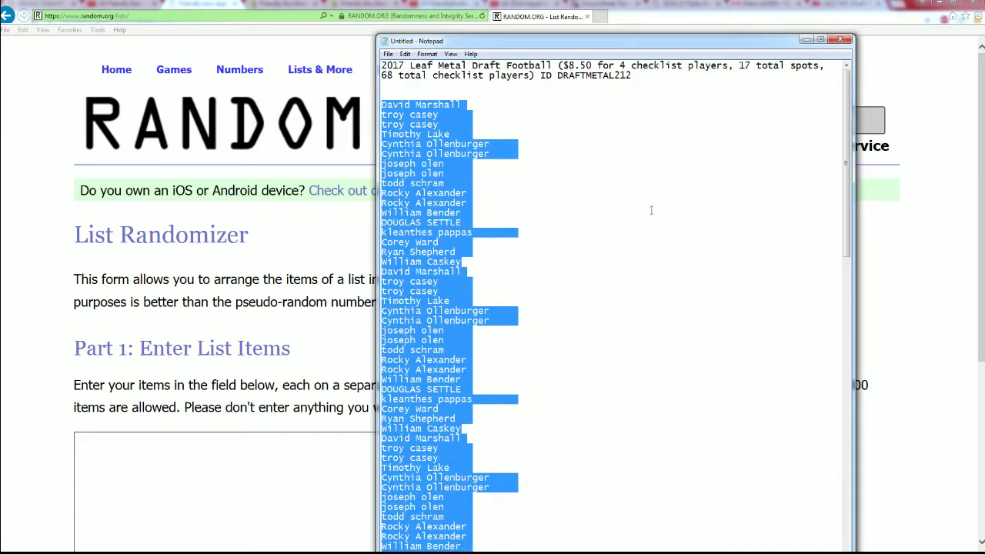
pyautogui.moveTo(633, 75); pyautogui.dragTo(585, 75)
# Paste the 68 owner names into the list box and randomize them.
pyautogui.click(171, 492)
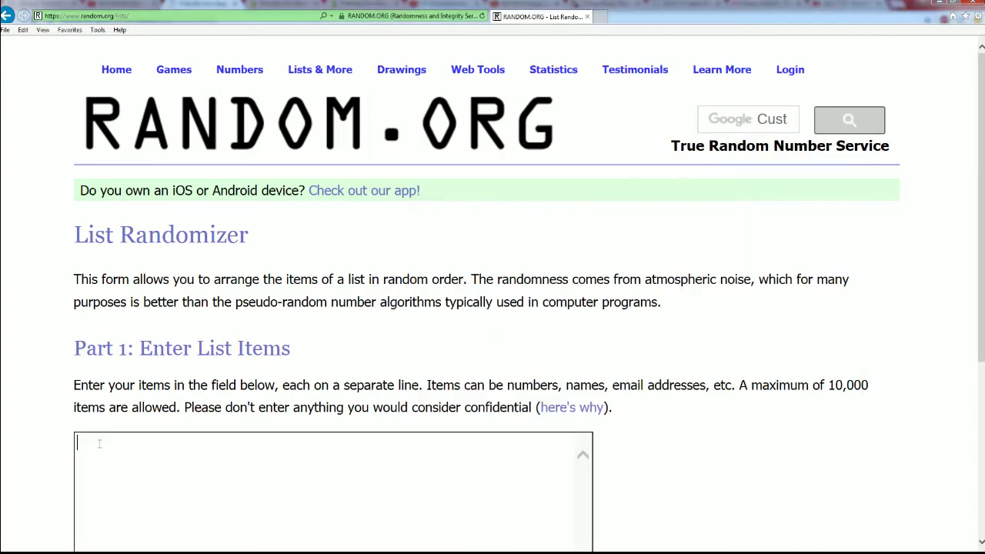
pyautogui.rightClick(98, 449)
pyautogui.click(146, 371)
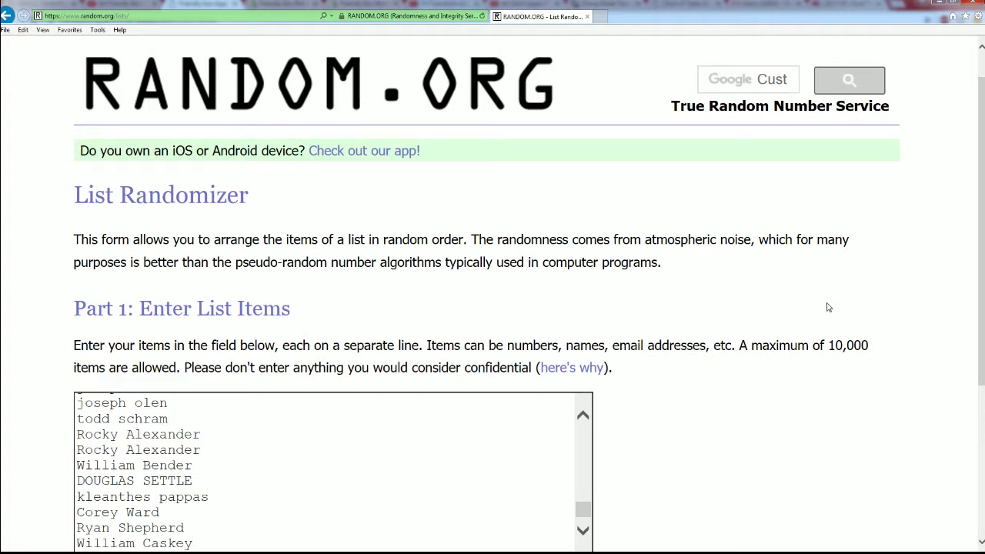
pyautogui.scroll(-3, 983, 142)
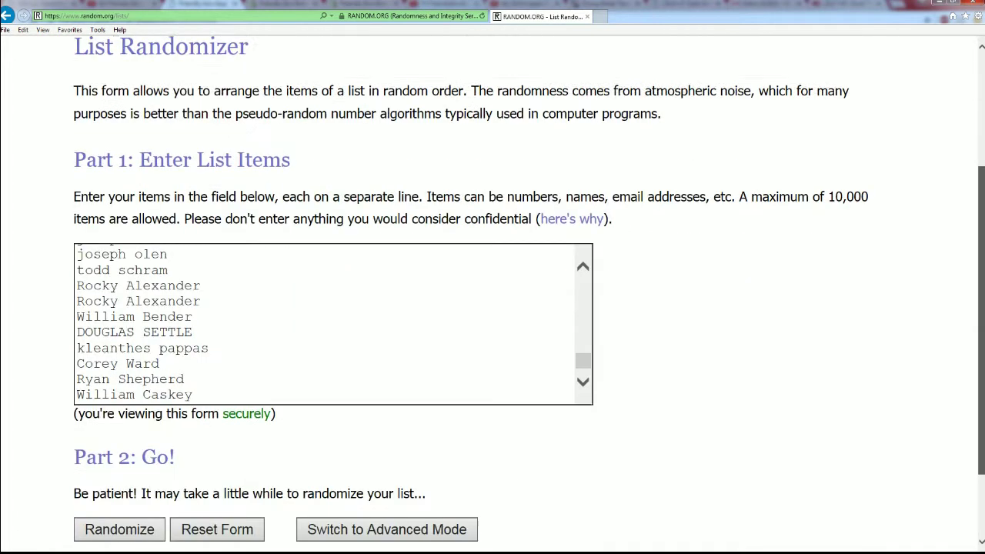
pyautogui.click(120, 488)
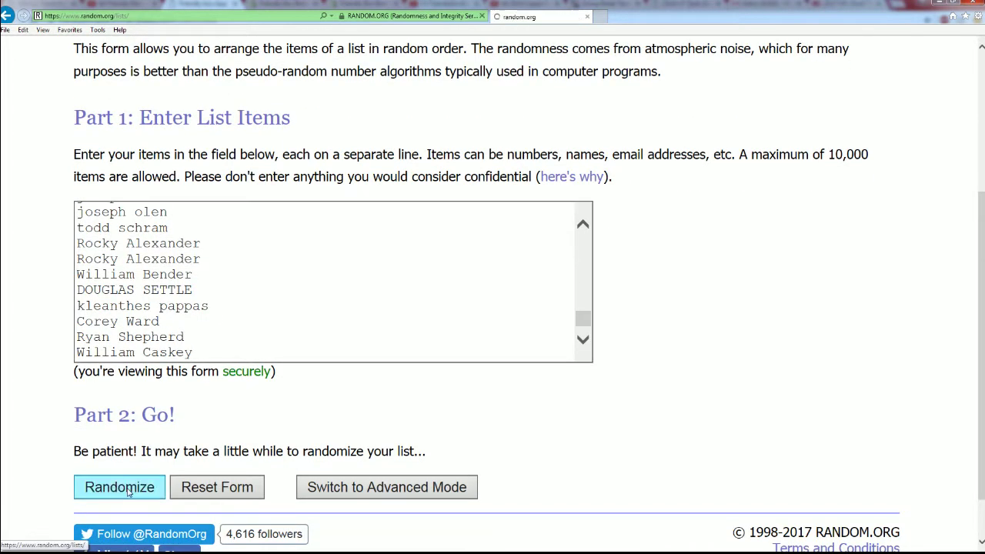
# Reshuffle the owner list several more times with Again!
pyautogui.moveTo(111, 279); pyautogui.dragTo(209, 279)
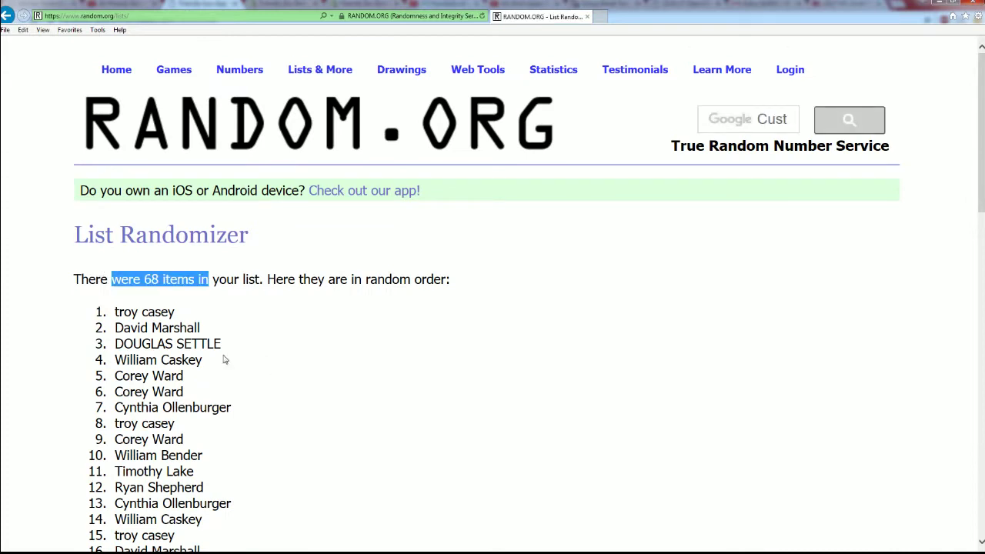
pyautogui.scroll(-12, 241, 398)
pyautogui.click(102, 426)
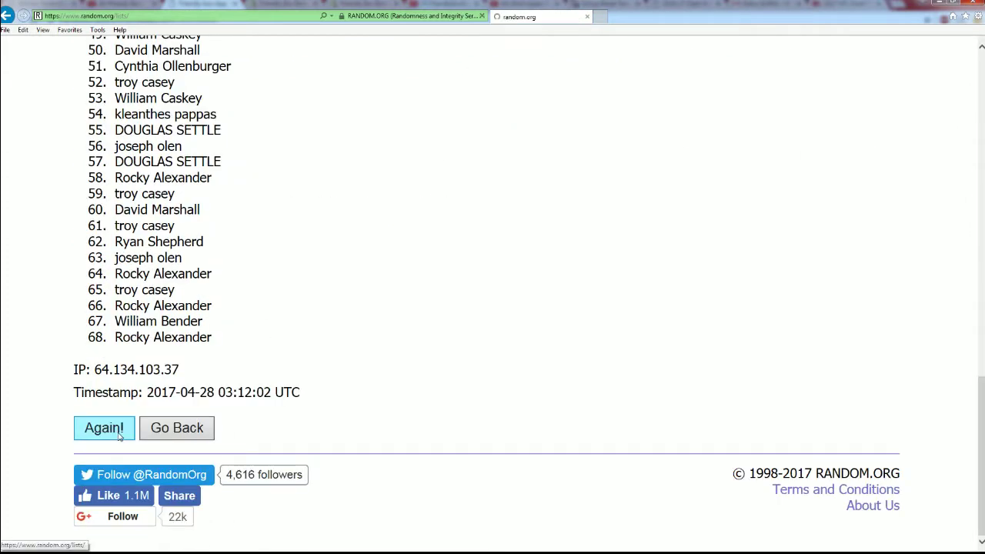
pyautogui.scroll(-2, 197, 367)
pyautogui.scroll(-12, 196, 365)
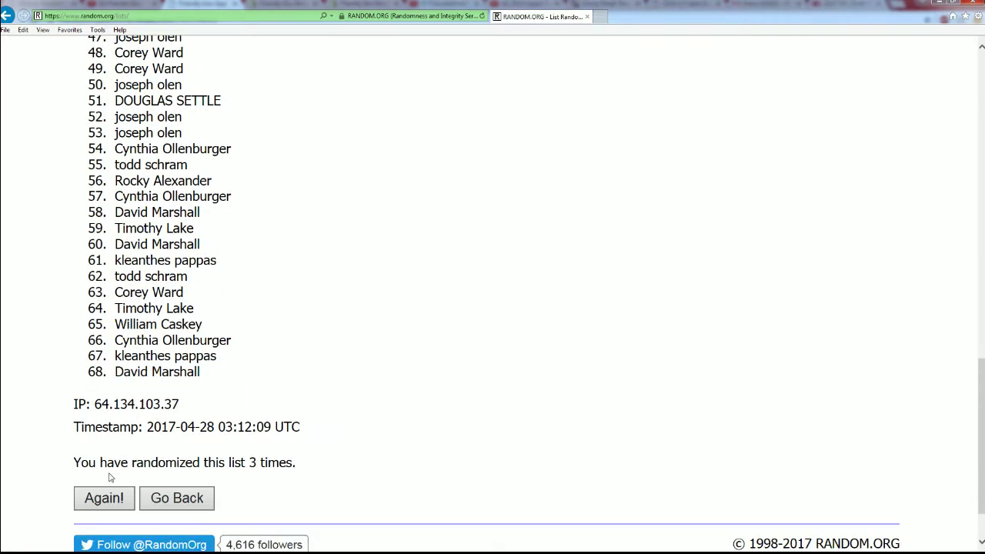
pyautogui.click(104, 498)
pyautogui.scroll(-1, 210, 344)
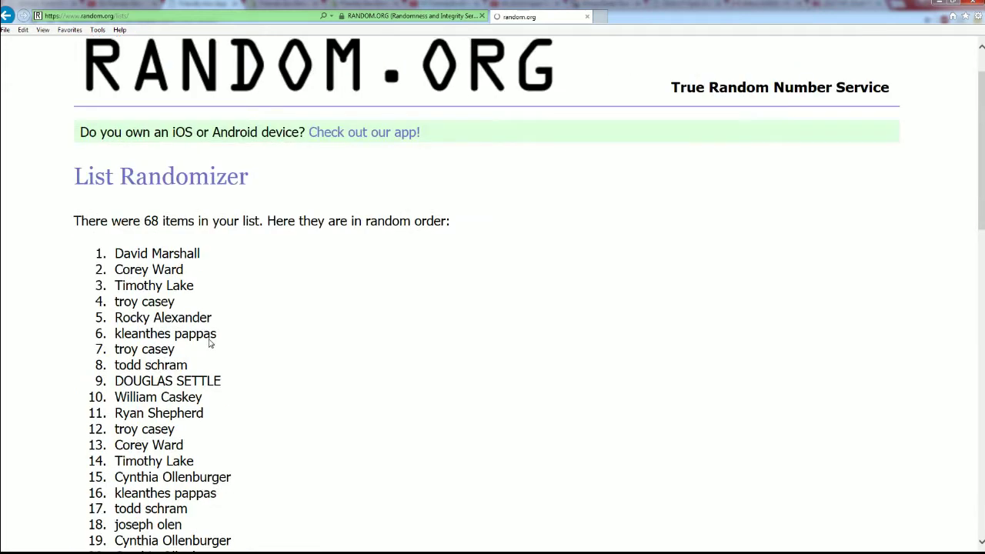
pyautogui.scroll(-14, 211, 344)
pyautogui.click(119, 475)
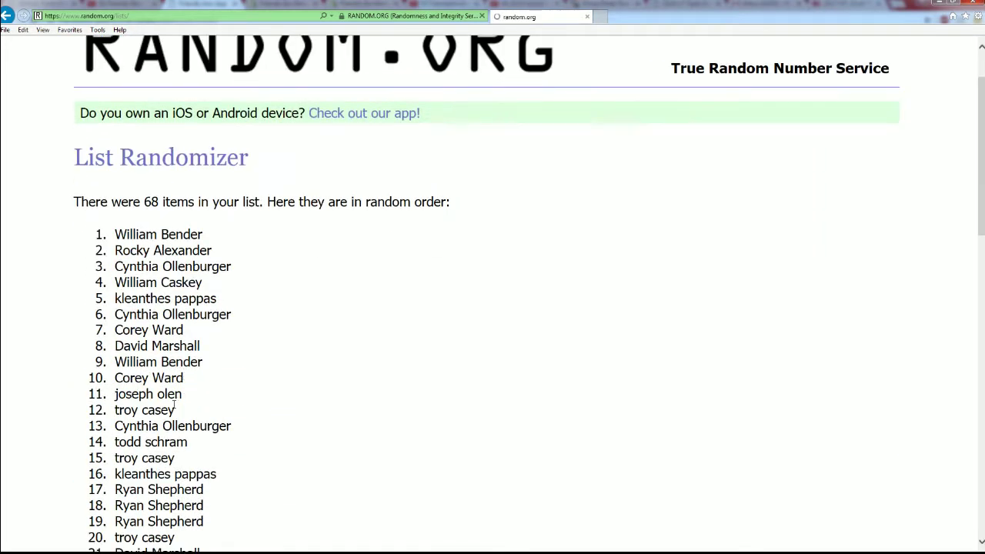
pyautogui.scroll(-13, 174, 406)
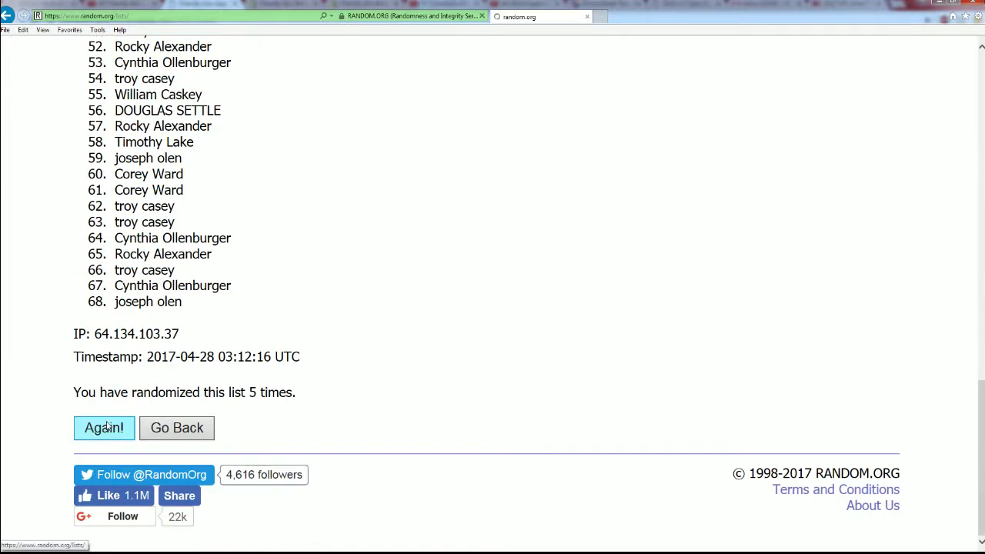
pyautogui.scroll(-13, 115, 412)
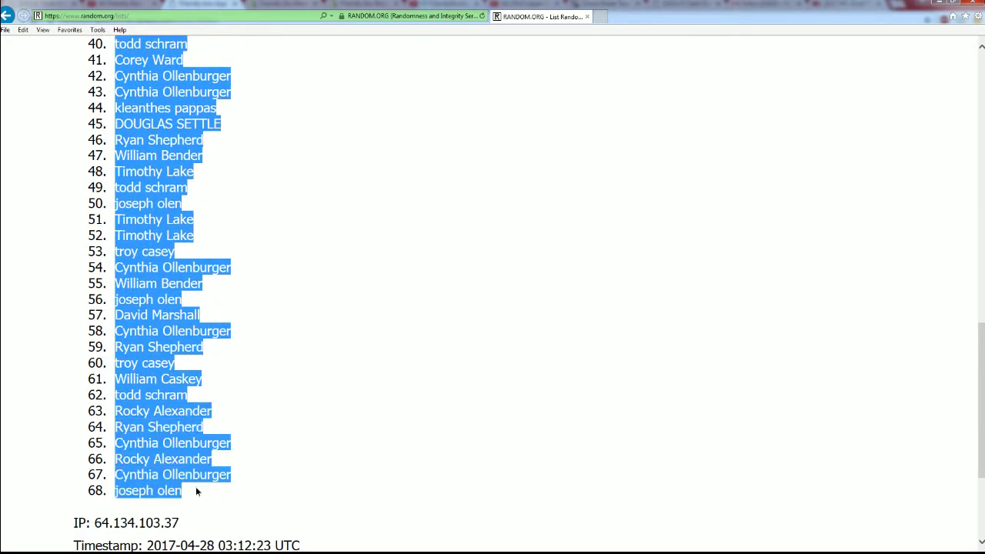
# Copy the final randomized owner order and switch to Excel.
pyautogui.rightClick(155, 349)
pyautogui.click(185, 371)
pyautogui.scroll(-3, 330, 433)
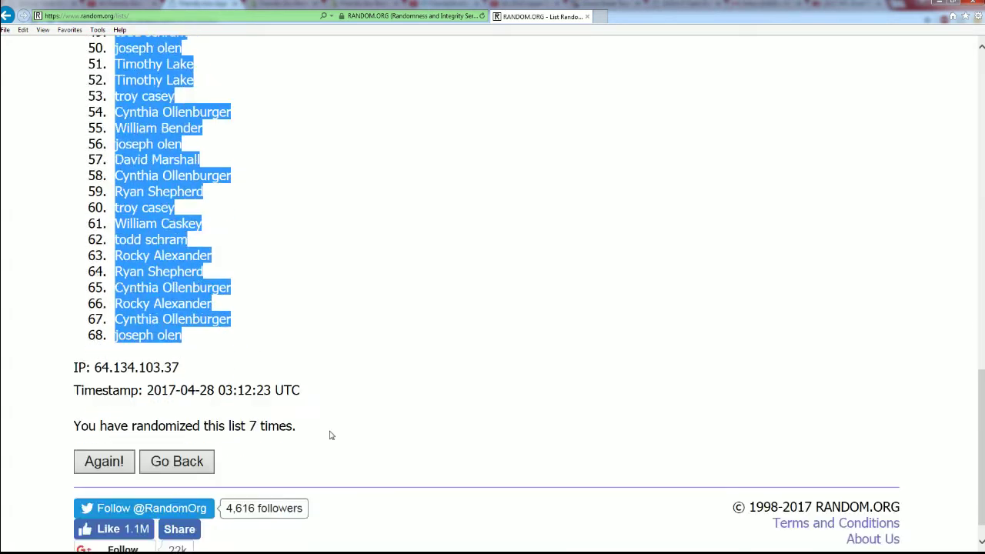
pyautogui.scroll(15, 341, 413)
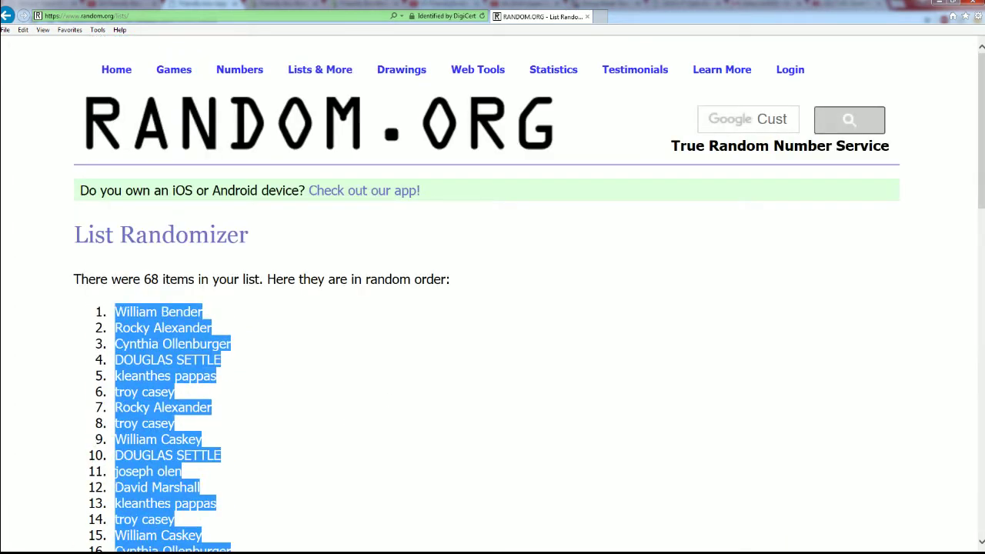
pyautogui.hotkey('alt', 'Tab')
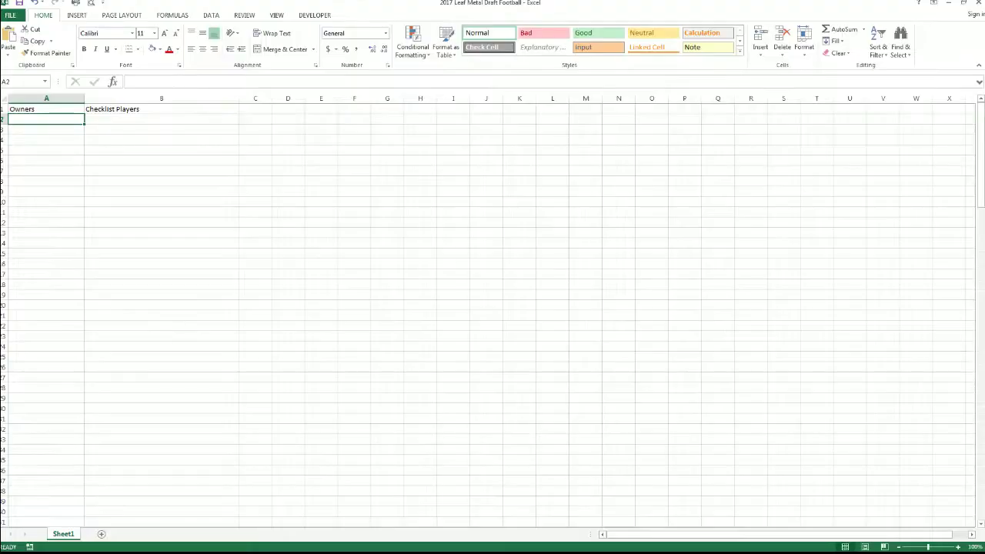
# Paste the randomized owners into column A from A2, zooming so row 1 shows.
pyautogui.rightClick(53, 120)
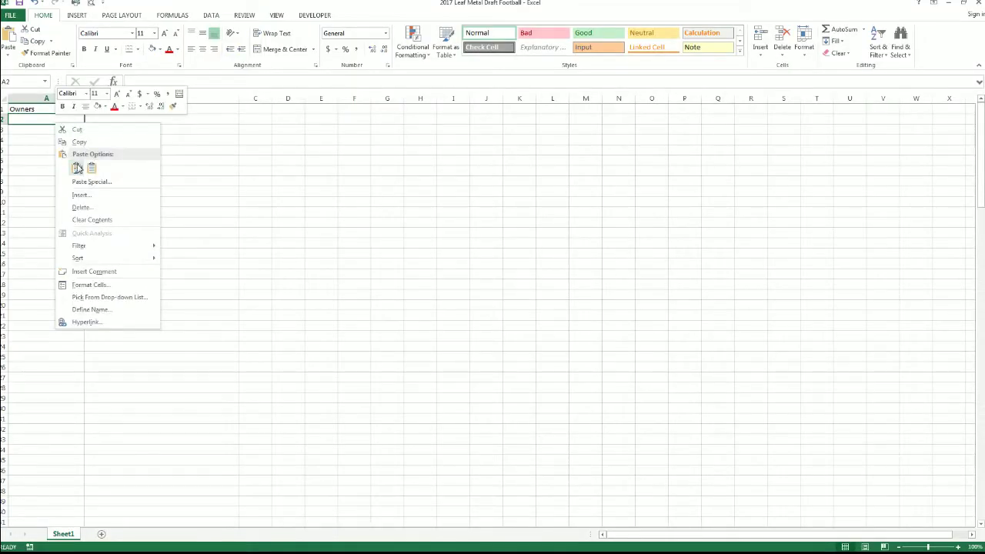
pyautogui.click(76, 166)
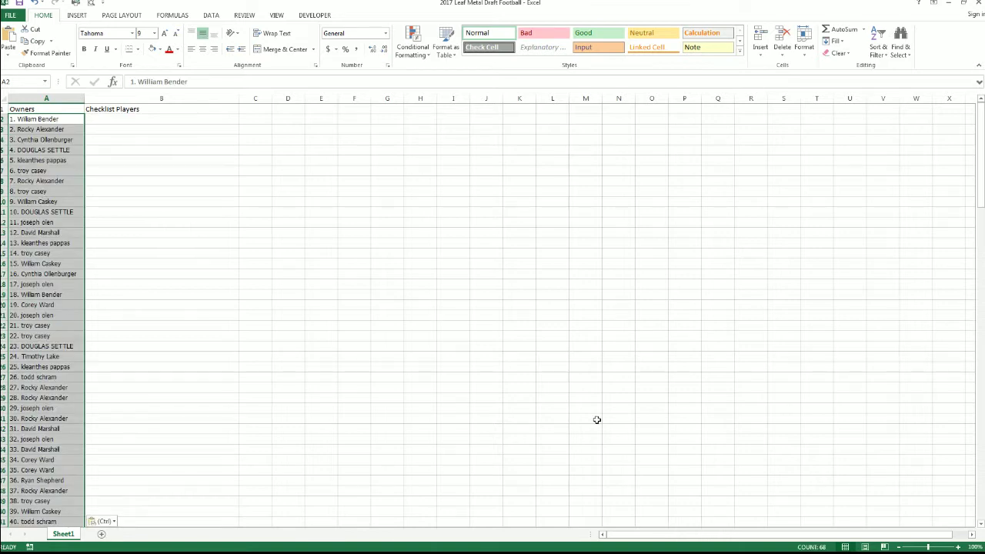
pyautogui.click(938, 547)
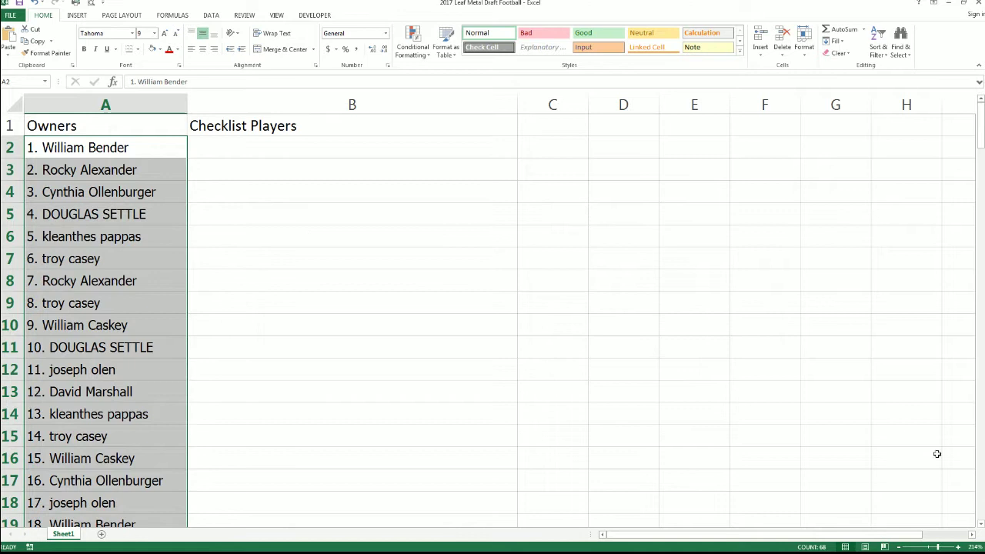
pyautogui.click(898, 547)
pyautogui.click(899, 547)
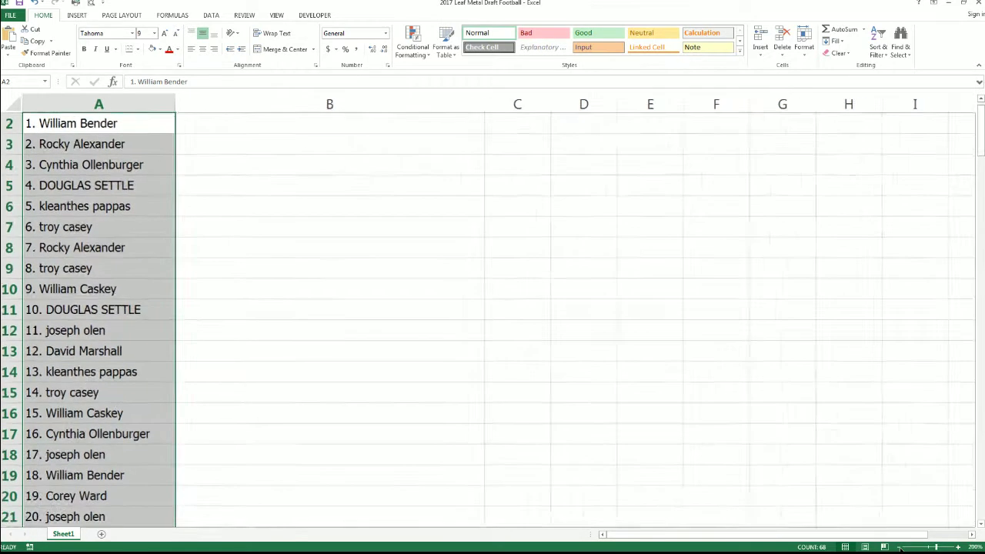
pyautogui.click(899, 548)
pyautogui.click(899, 547)
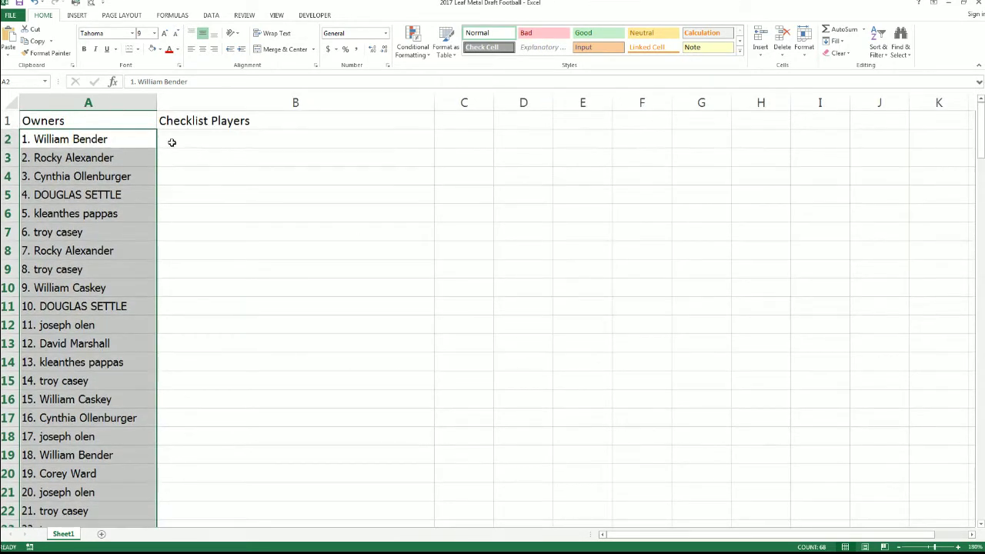
# Select cell B2 under Checklist Players and minimize Excel to reveal the browser.
pyautogui.click(172, 142)
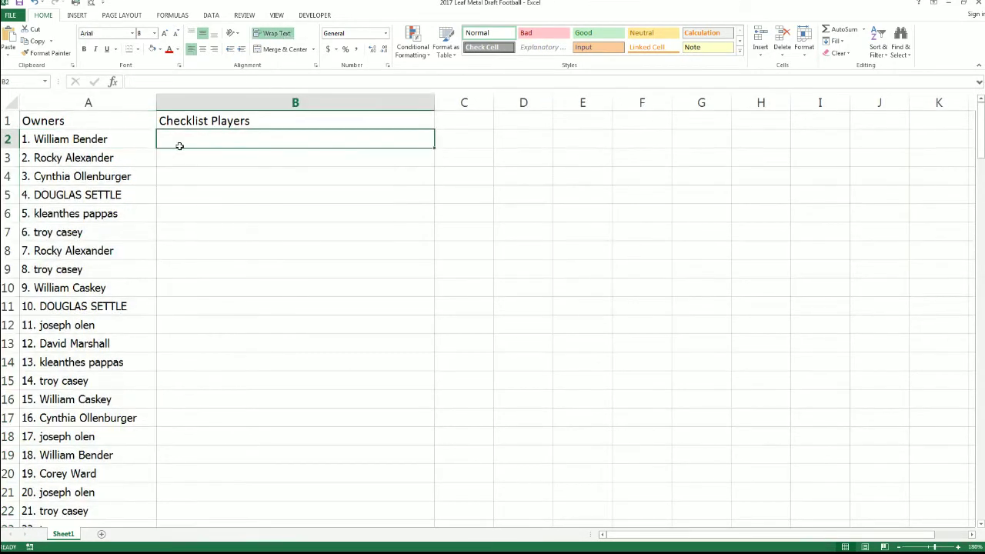
pyautogui.click(948, 4)
pyautogui.scroll(-2, 545, 314)
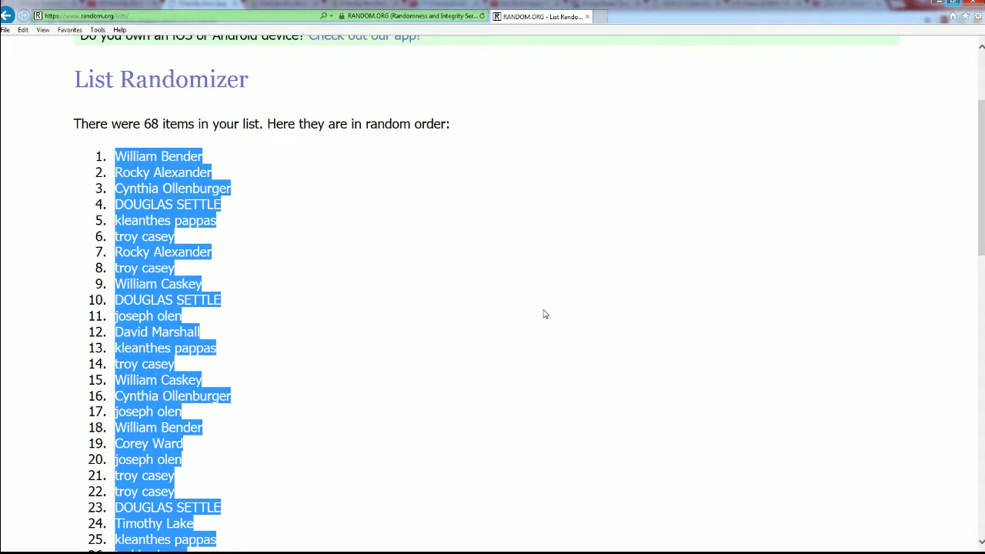
# Load a blank List Randomizer form, then bring Notepad's name lists forward.
pyautogui.scroll(-1, 546, 310)
pyautogui.scroll(3, 550, 303)
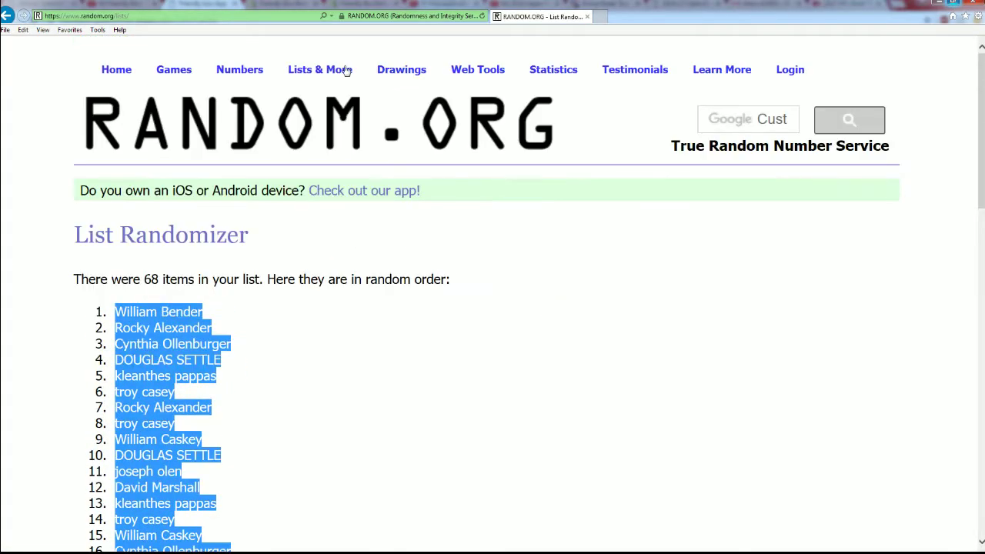
pyautogui.click(331, 93)
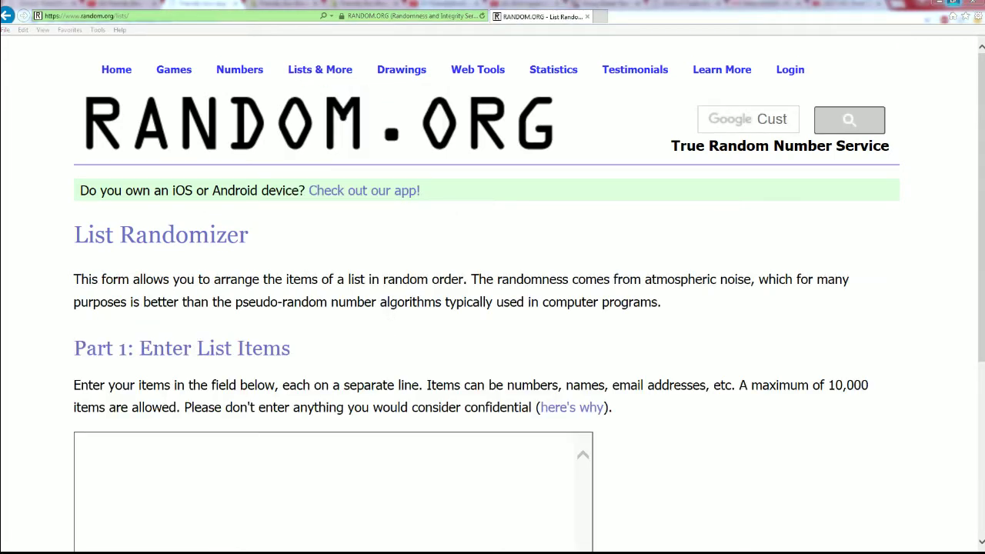
pyautogui.hotkey('alt', 'Tab')
pyautogui.scroll(-10, 451, 343)
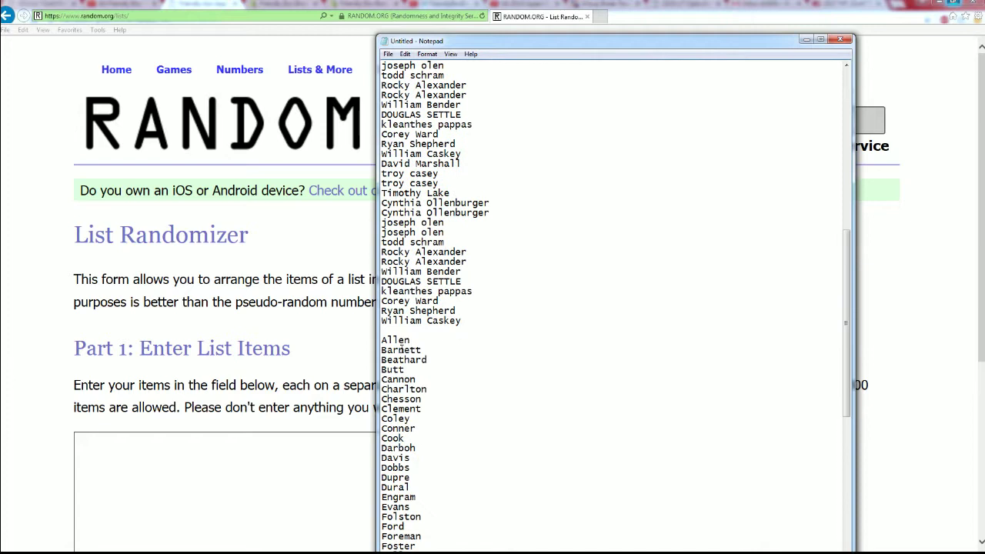
# Copy the player last names from a maximized Notepad, then minimize Notepad.
pyautogui.moveTo(381, 340); pyautogui.dragTo(513, 543)
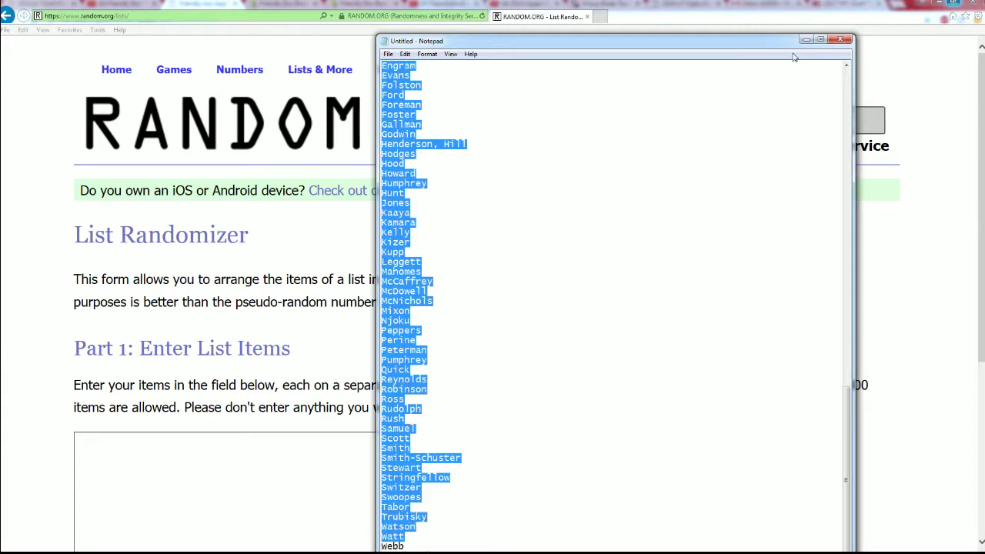
pyautogui.click(820, 38)
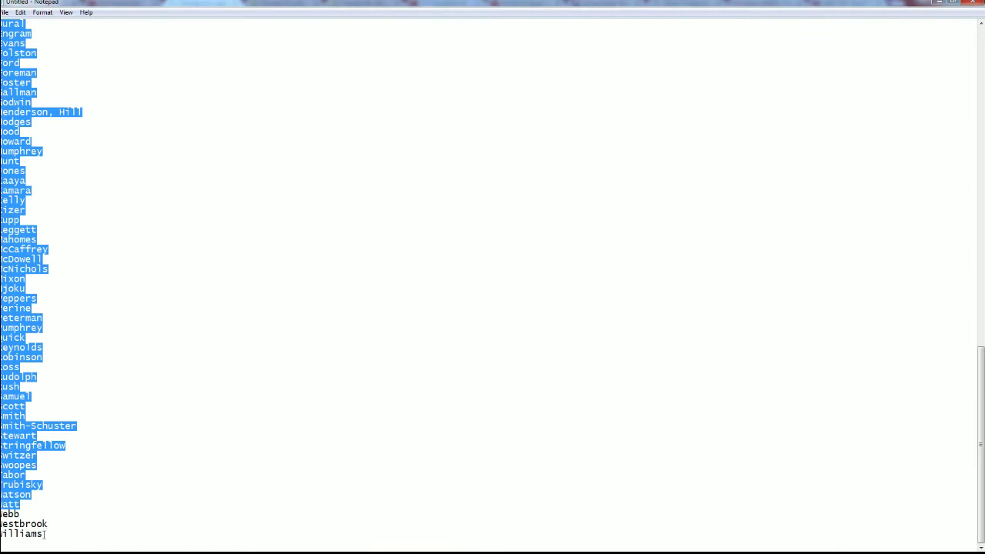
pyautogui.scroll(13, 44, 533)
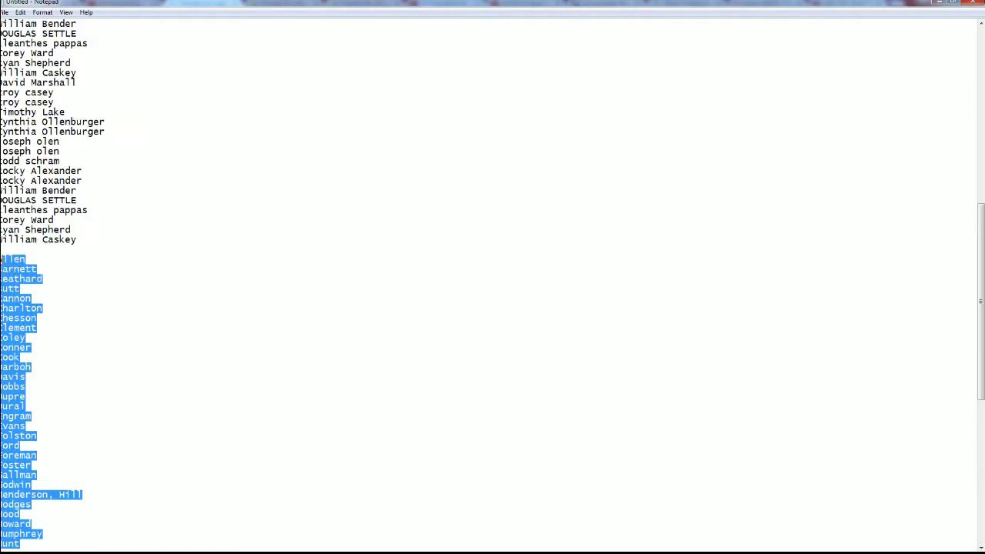
pyautogui.rightClick(14, 260)
pyautogui.click(23, 301)
pyautogui.click(938, 3)
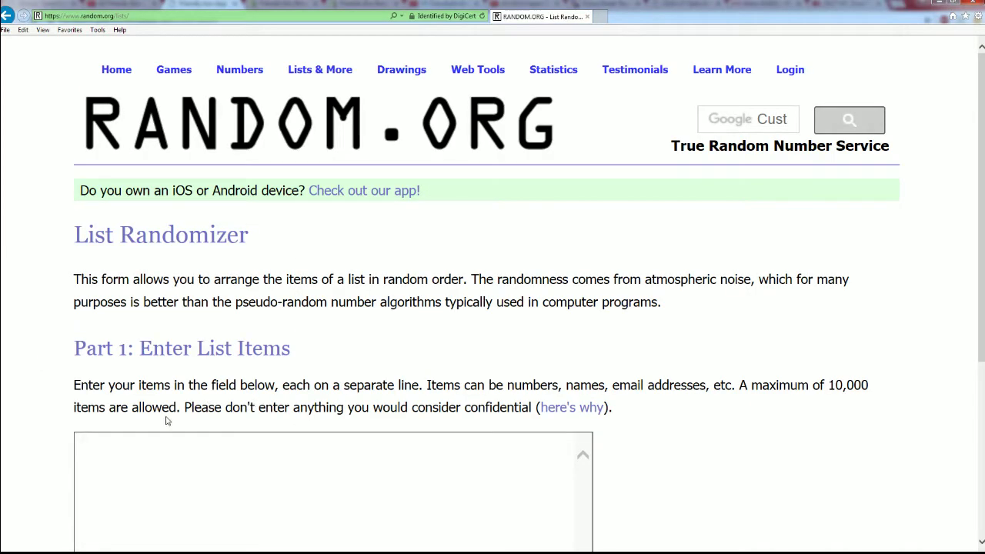
# Paste the 68 player names into the list box and randomize them.
pyautogui.click(76, 443)
pyautogui.rightClick(80, 437)
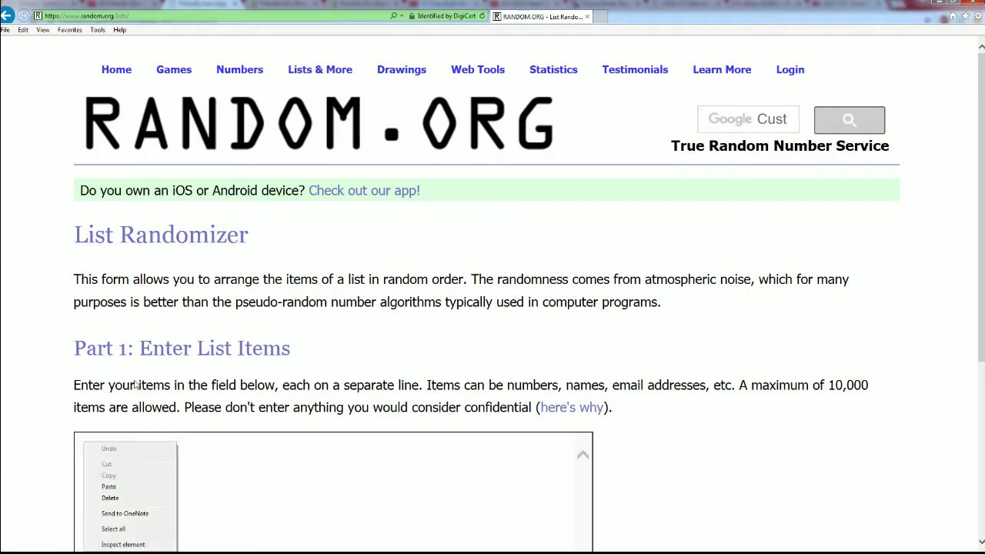
pyautogui.click(113, 489)
pyautogui.scroll(-3, 576, 341)
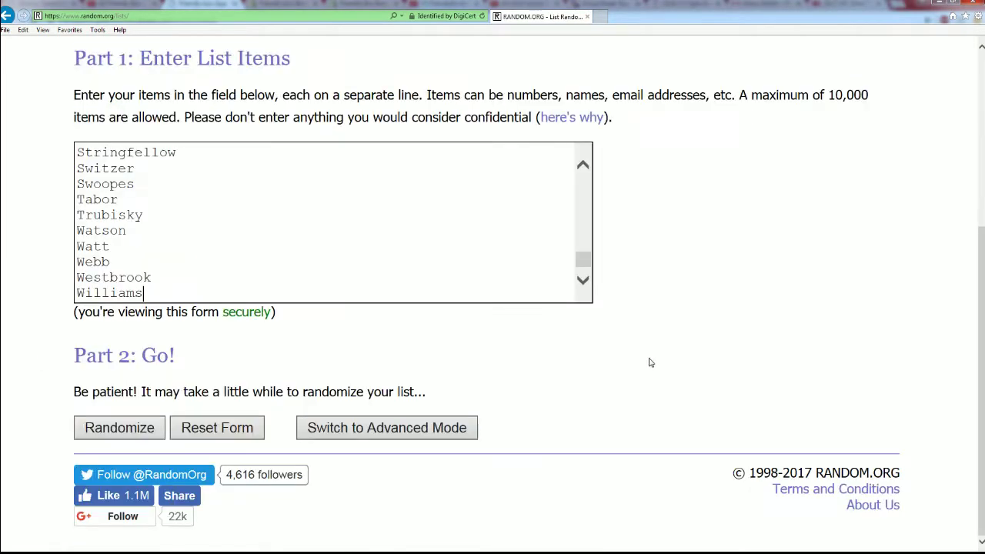
pyautogui.click(98, 429)
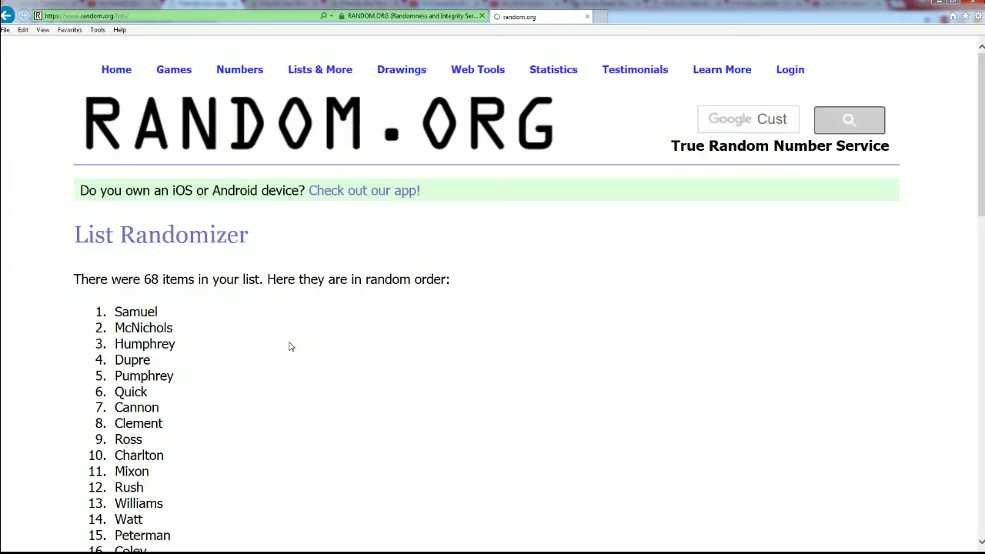
# Reshuffle the player list six more times to reach a fresh random order.
pyautogui.scroll(-2, 225, 378)
pyautogui.scroll(-9, 224, 378)
pyautogui.click(104, 467)
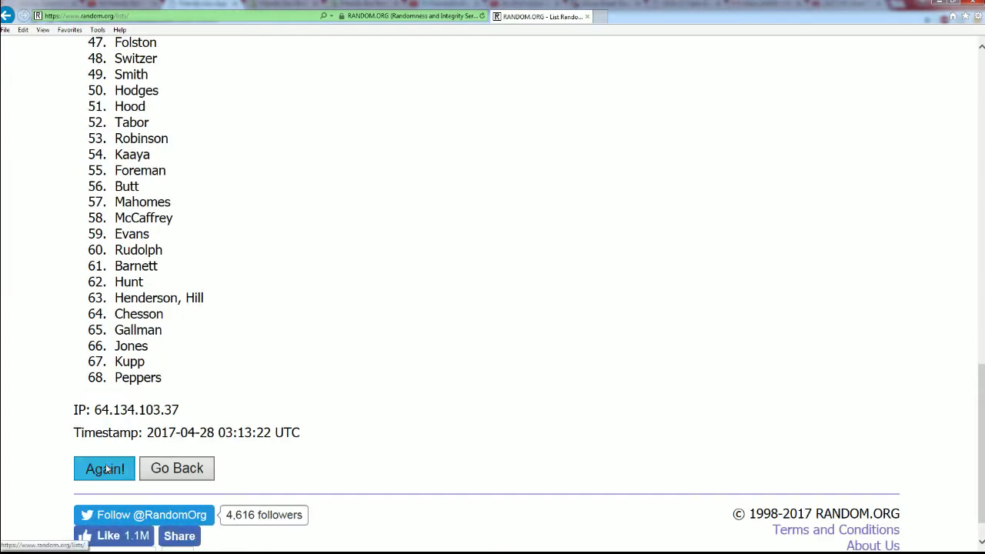
pyautogui.scroll(-15, 262, 423)
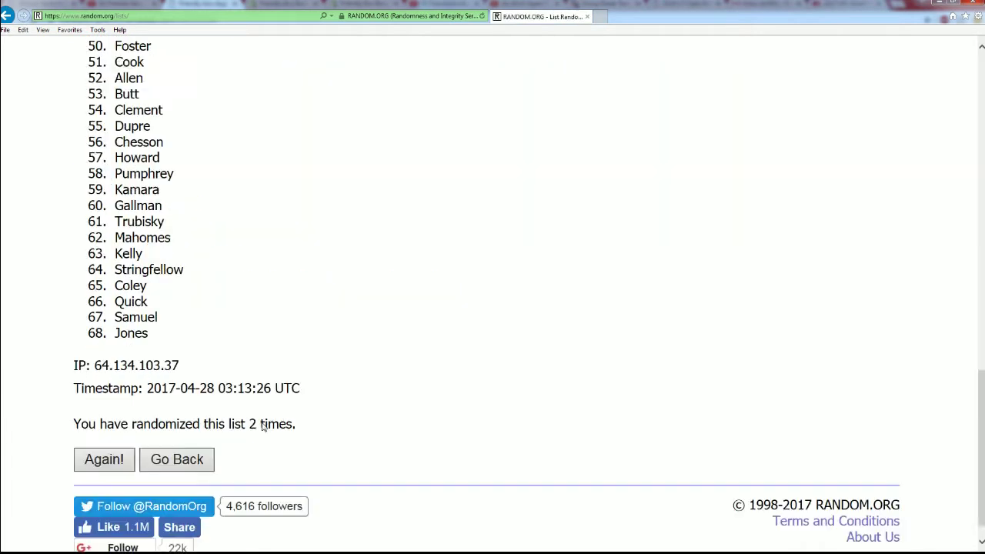
pyautogui.click(98, 429)
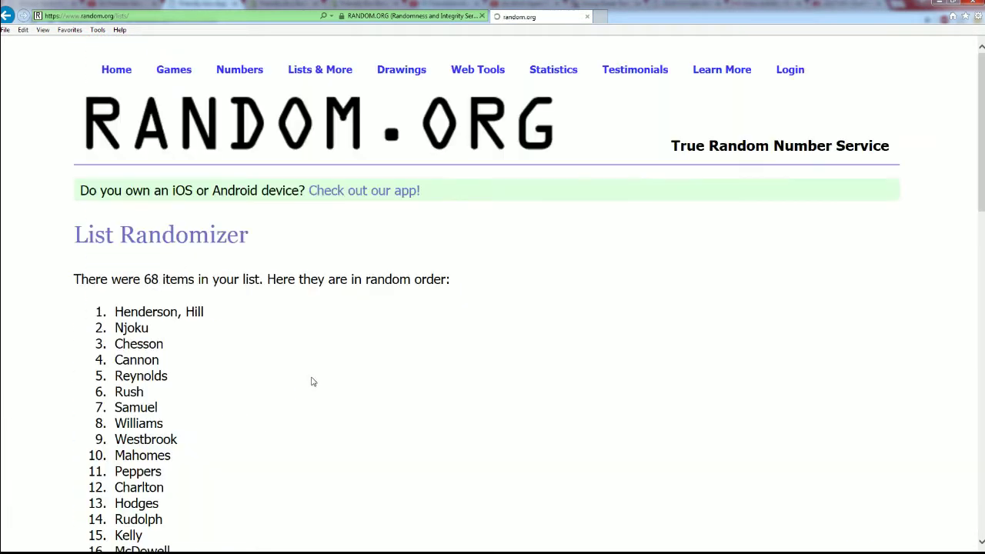
pyautogui.scroll(-15, 281, 374)
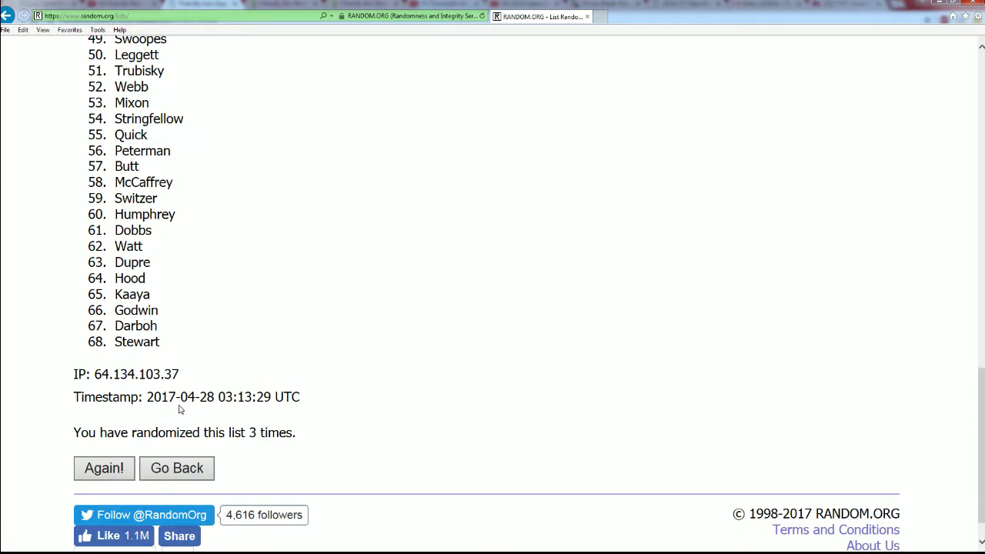
pyautogui.click(119, 465)
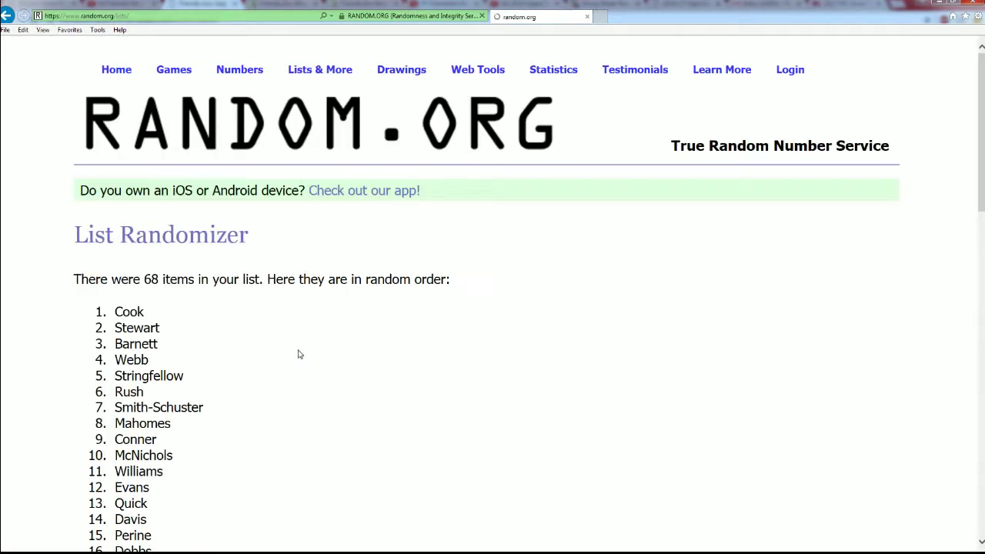
pyautogui.scroll(-1, 285, 377)
pyautogui.scroll(-10, 285, 378)
pyautogui.click(103, 428)
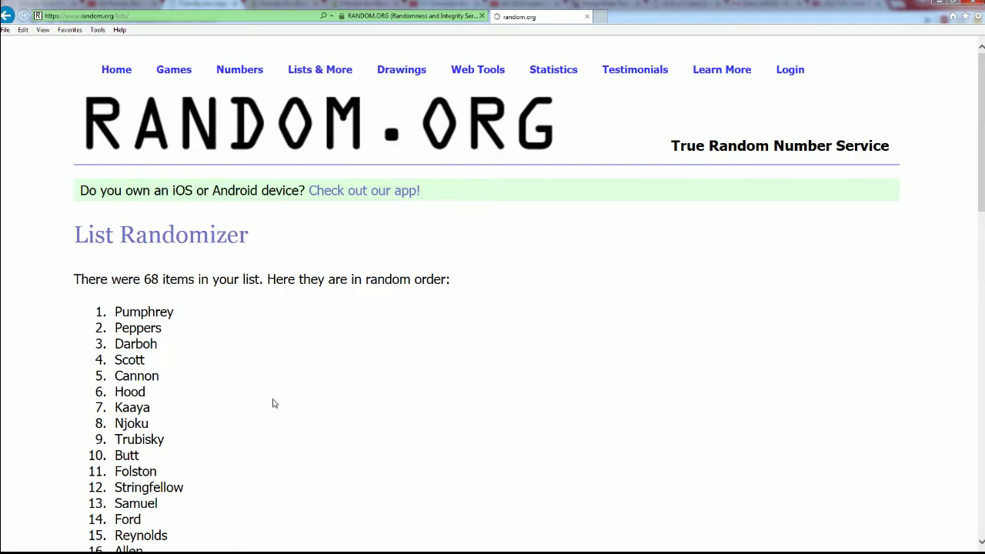
pyautogui.scroll(-12, 231, 408)
pyautogui.click(117, 465)
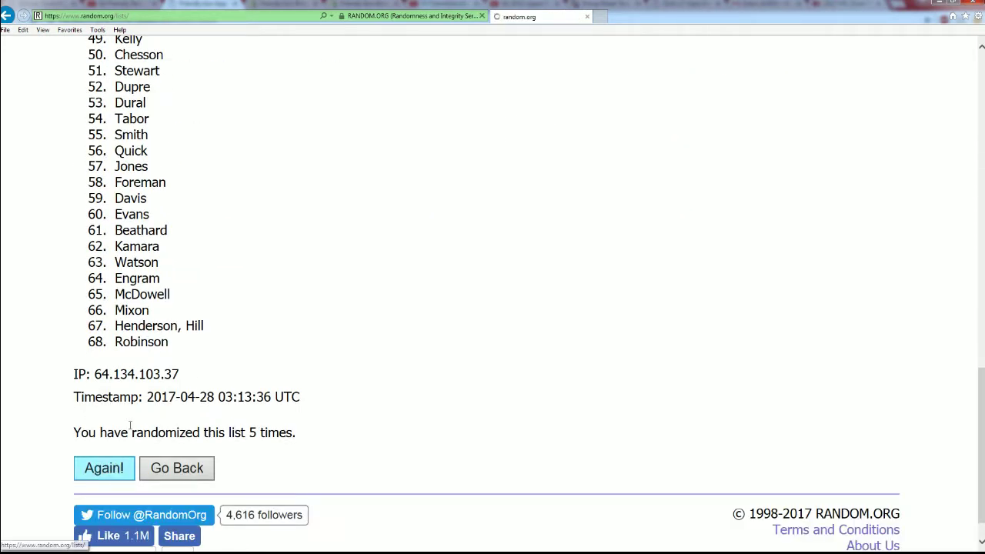
pyautogui.scroll(-12, 313, 353)
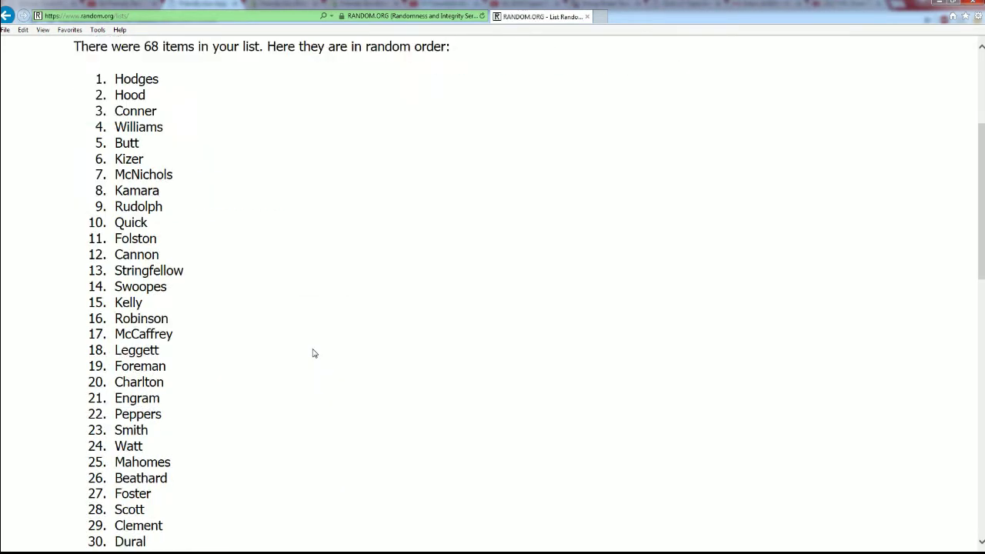
pyautogui.click(128, 423)
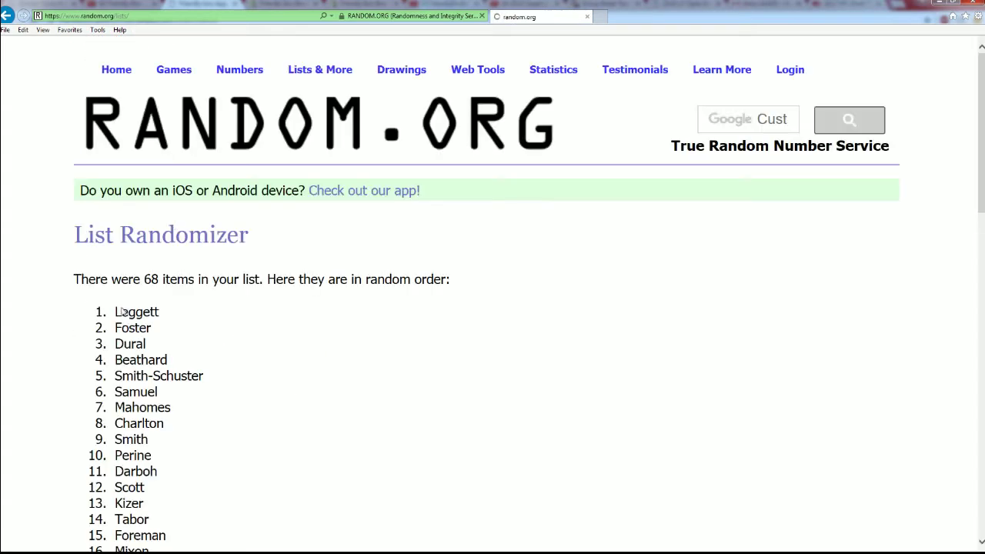
# Copy the shuffled 68-player list and bring up paste options at Excel cell B2.
pyautogui.moveTo(116, 311); pyautogui.dragTo(169, 296)
pyautogui.rightClick(138, 197)
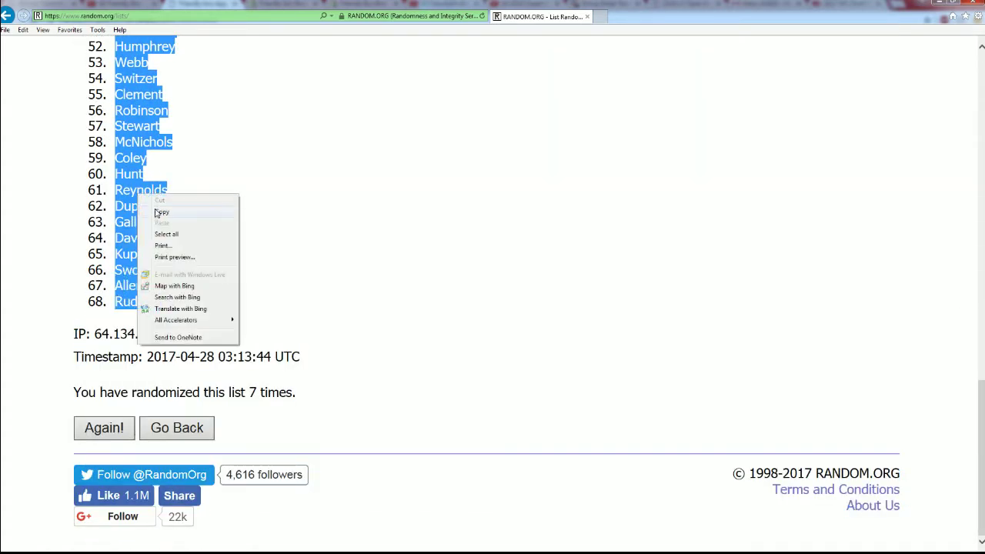
pyautogui.click(158, 214)
pyautogui.scroll(8, 279, 271)
pyautogui.scroll(5, 279, 271)
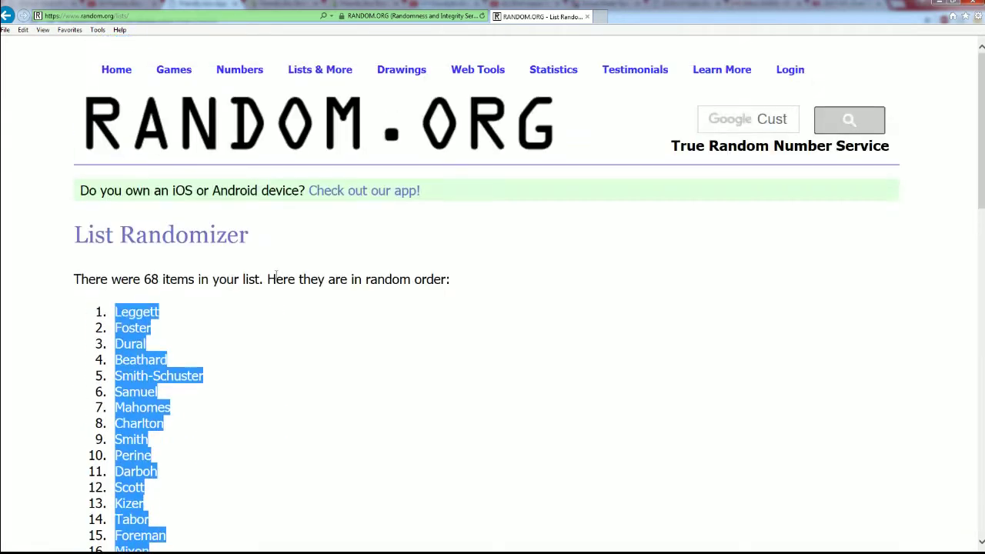
pyautogui.scroll(-7, 294, 325)
pyautogui.scroll(4, 297, 326)
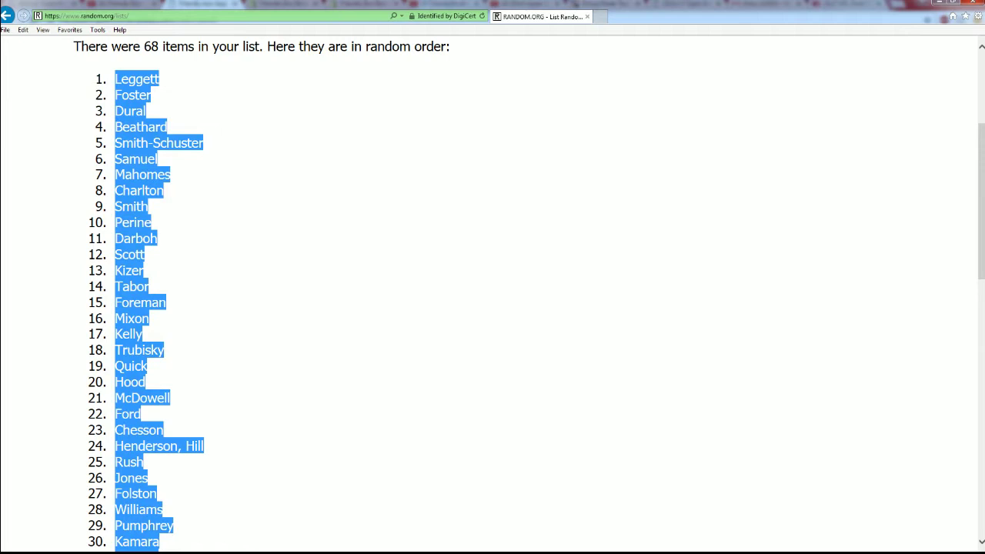
pyautogui.hotkey('alt', 'Tab')
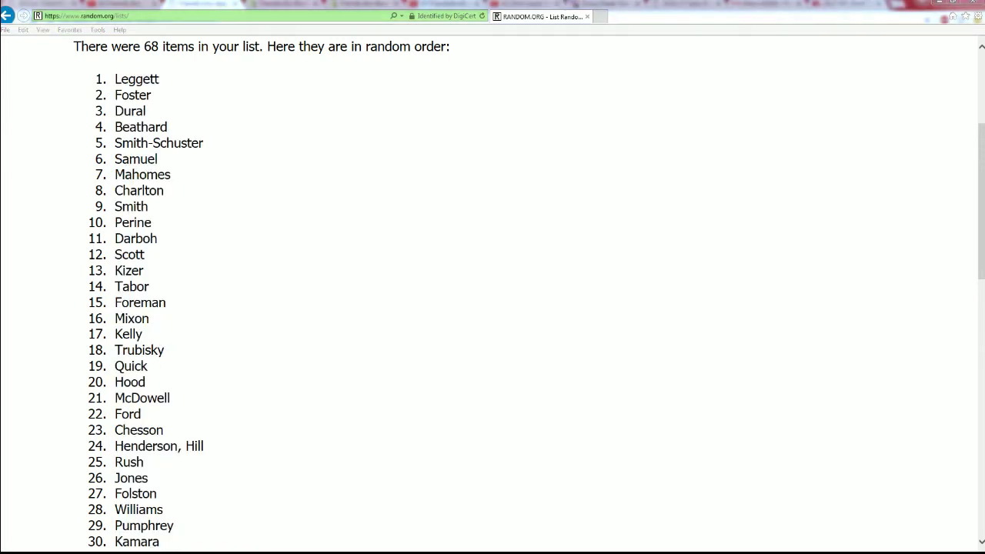
pyautogui.rightClick(178, 140)
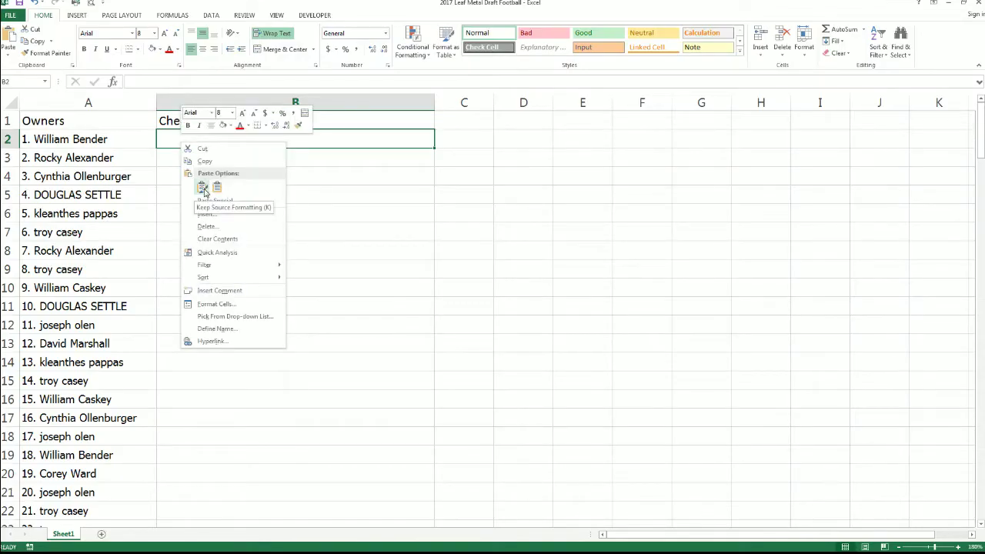
# Paste the shuffled players into column B with Keep Source Formatting, checking rows 22, 43 and 61.
pyautogui.click(201, 194)
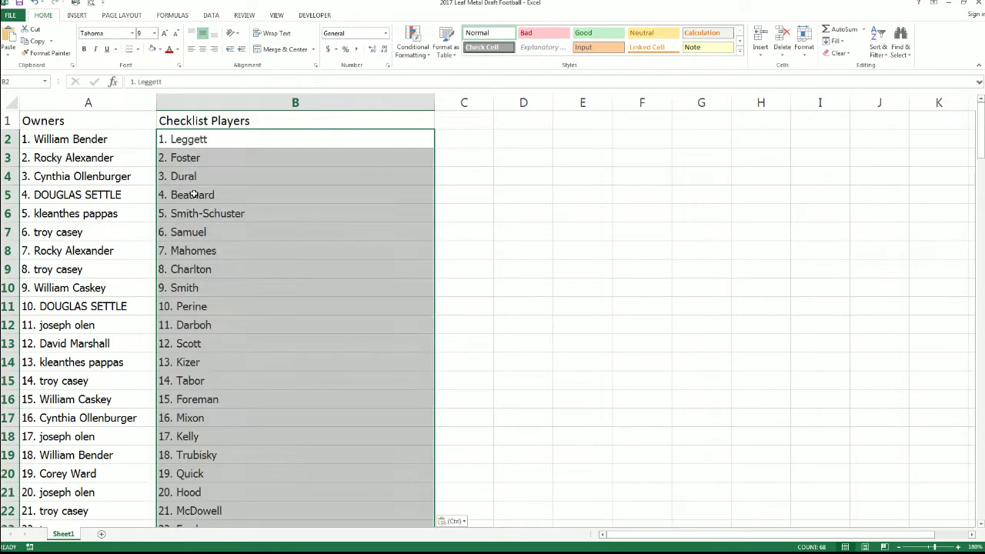
pyautogui.click(7, 510)
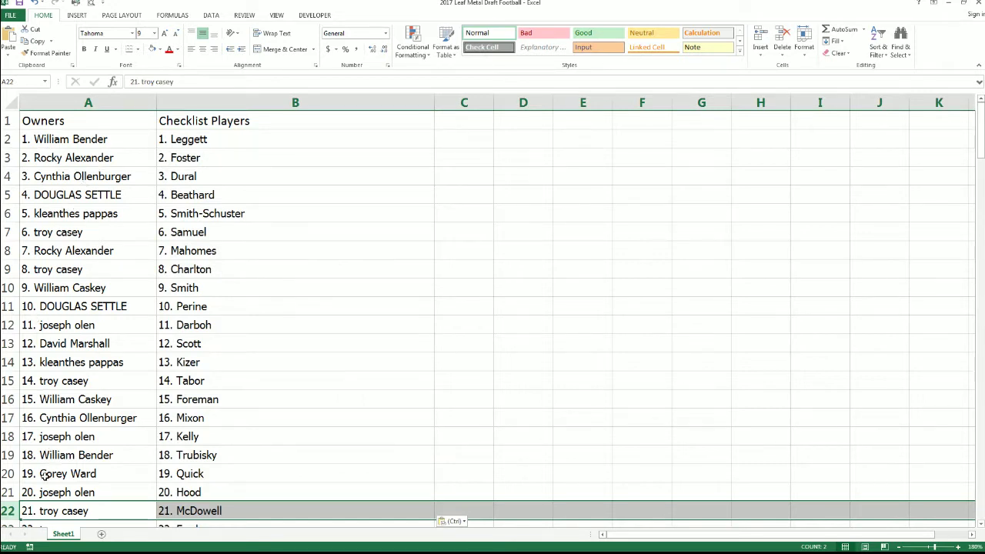
pyautogui.scroll(-6, 44, 475)
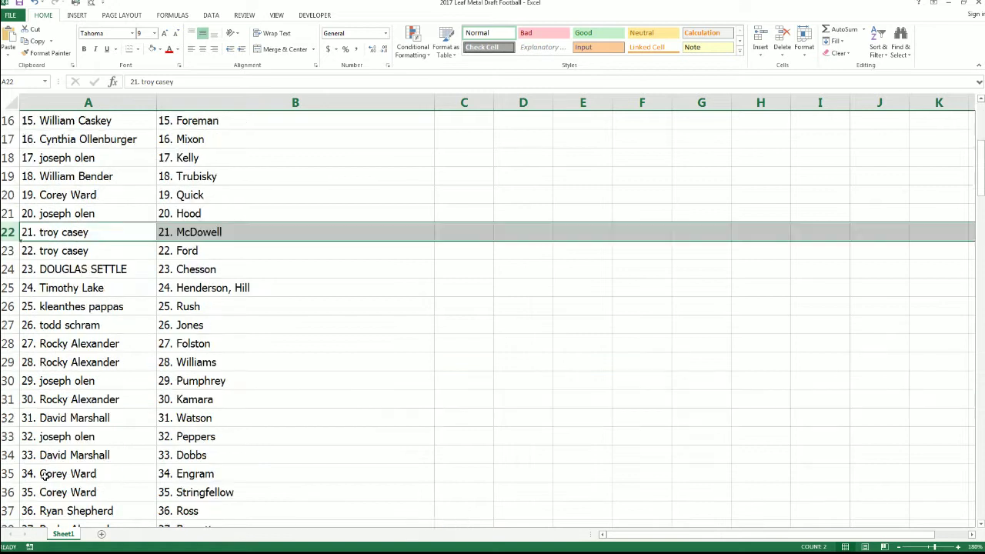
pyautogui.scroll(-1, 43, 475)
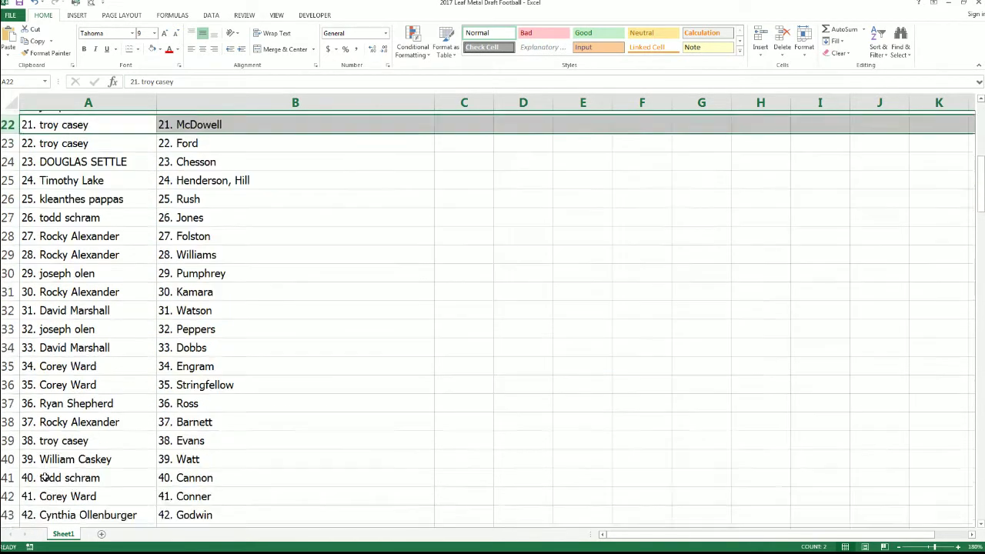
pyautogui.click(8, 510)
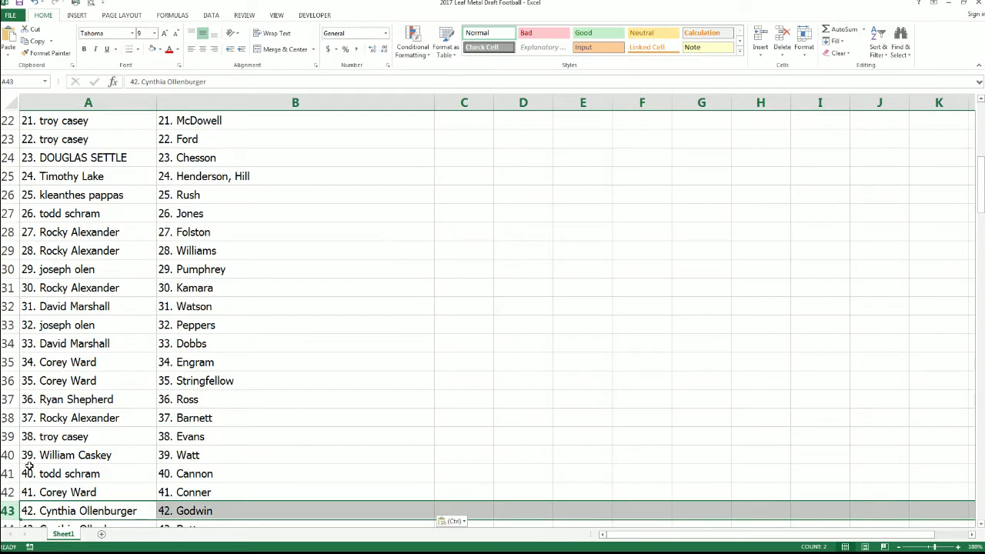
pyautogui.scroll(-6, 28, 467)
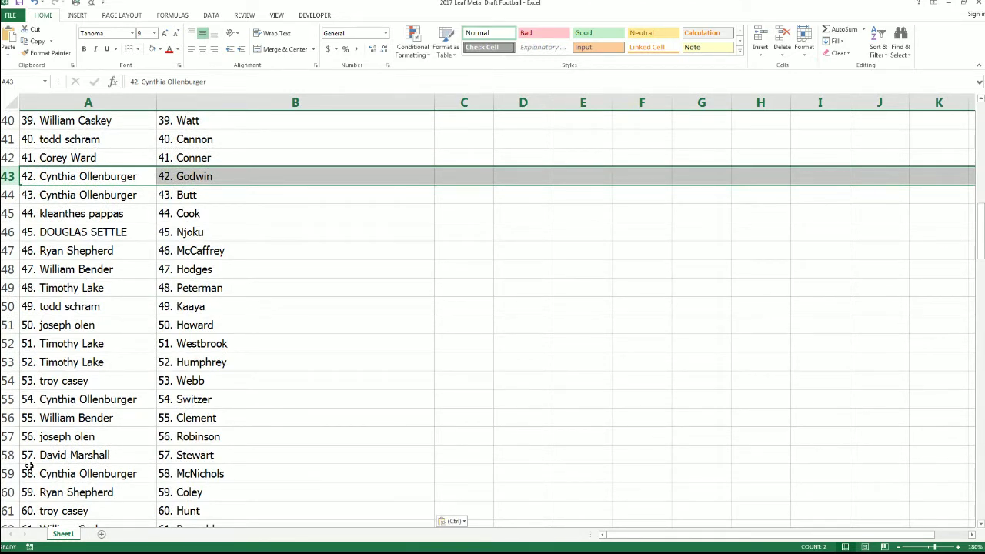
pyautogui.click(11, 511)
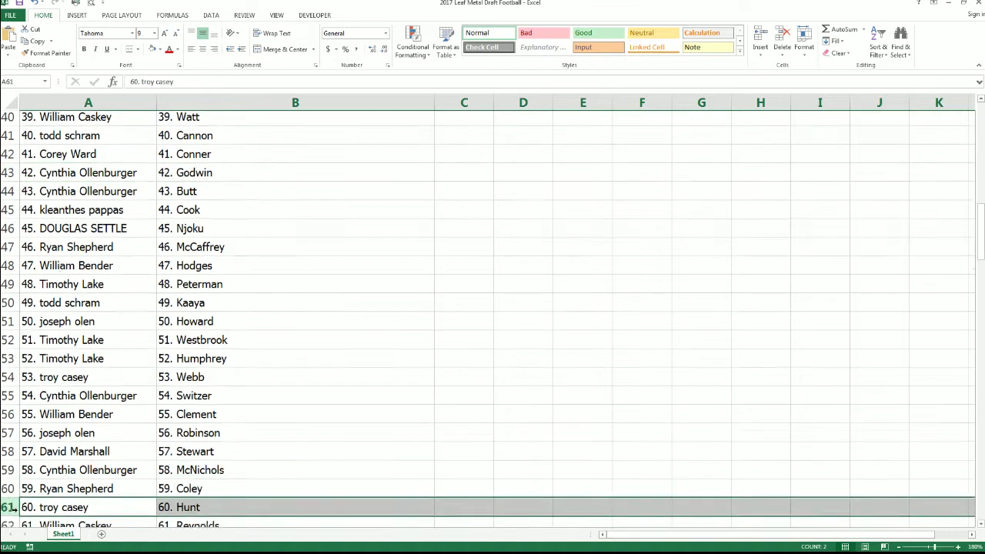
pyautogui.scroll(-4, 12, 510)
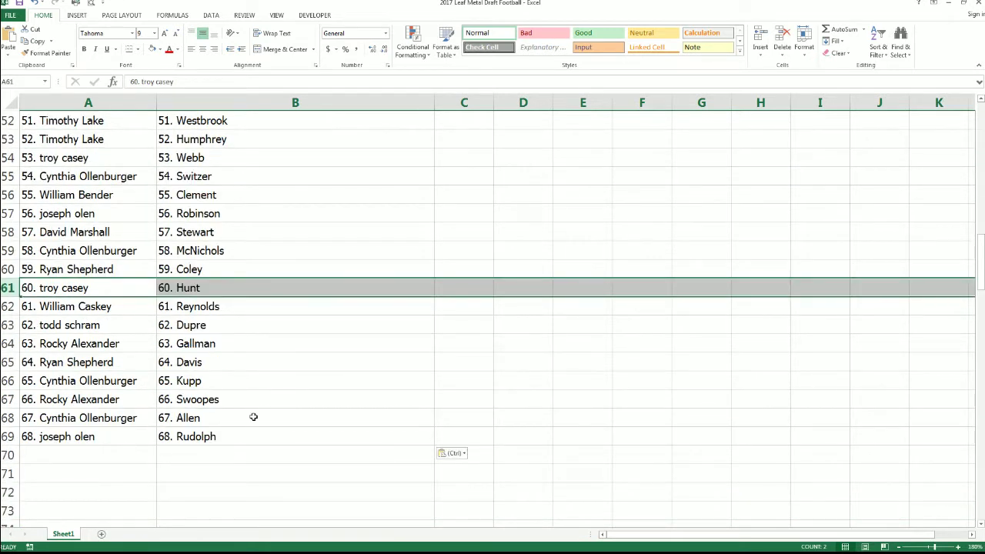
pyautogui.scroll(15, 282, 415)
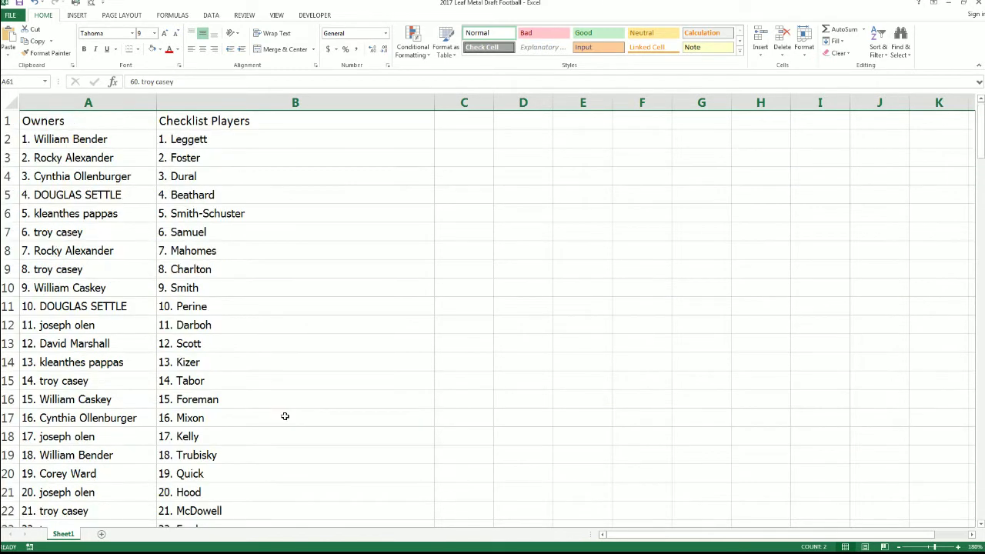
# Narrow column A by dragging its right border leftward.
pyautogui.click(151, 103)
pyautogui.moveTo(156, 103); pyautogui.dragTo(131, 104)
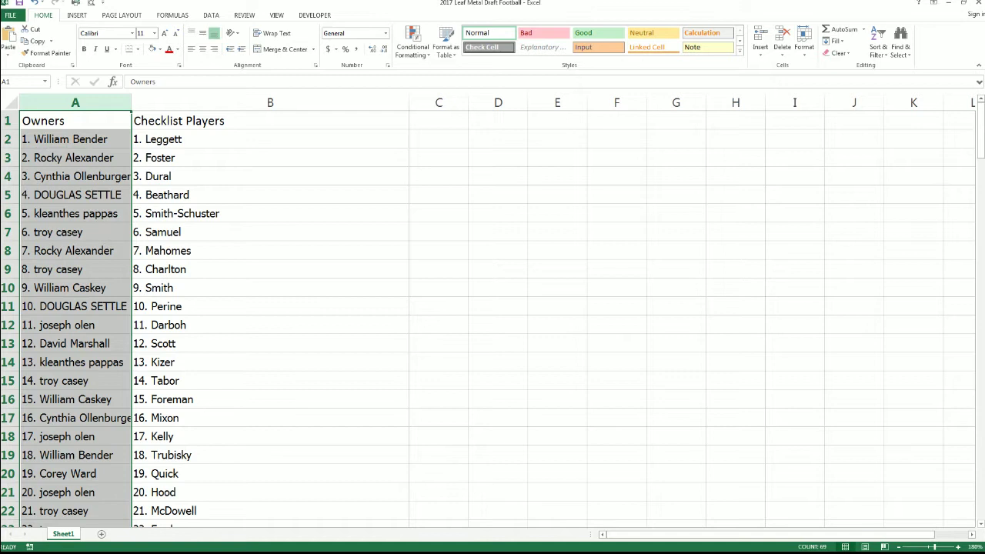